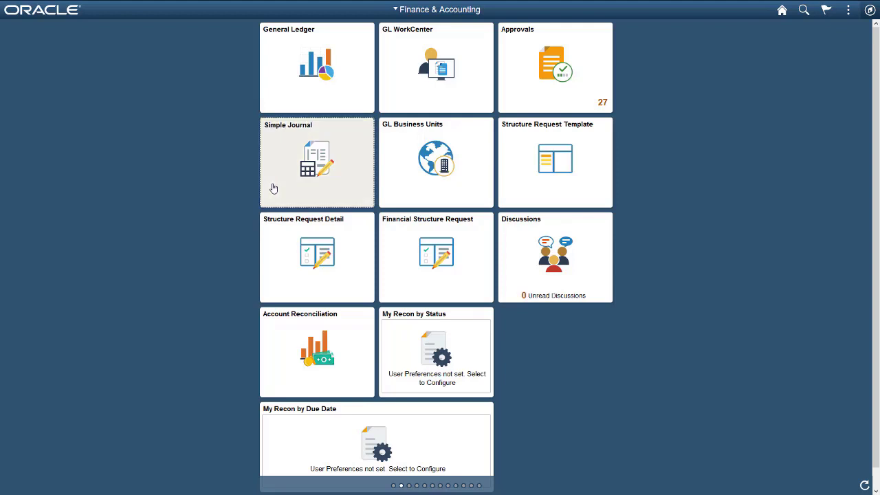
- Add a new simple journal with journal type ACC and journal template PE_ACCRUAL
{"action": "left_click", "coordinate": [273, 189]}
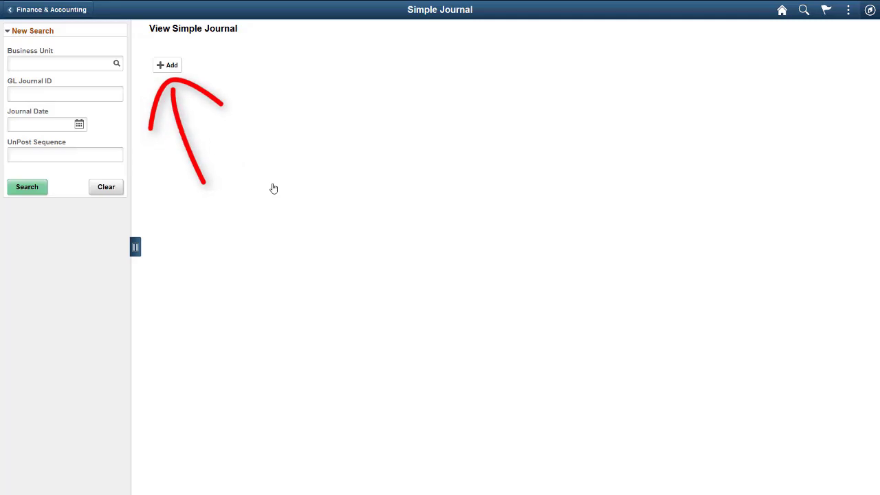
{"action": "left_click", "coordinate": [178, 72]}
{"action": "left_click", "coordinate": [373, 94]}
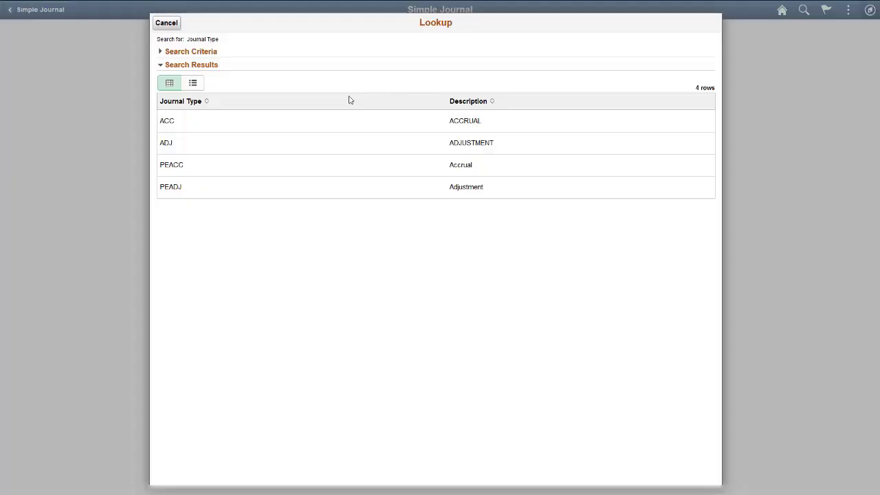
{"action": "left_click", "coordinate": [228, 121]}
{"action": "left_click", "coordinate": [373, 114]}
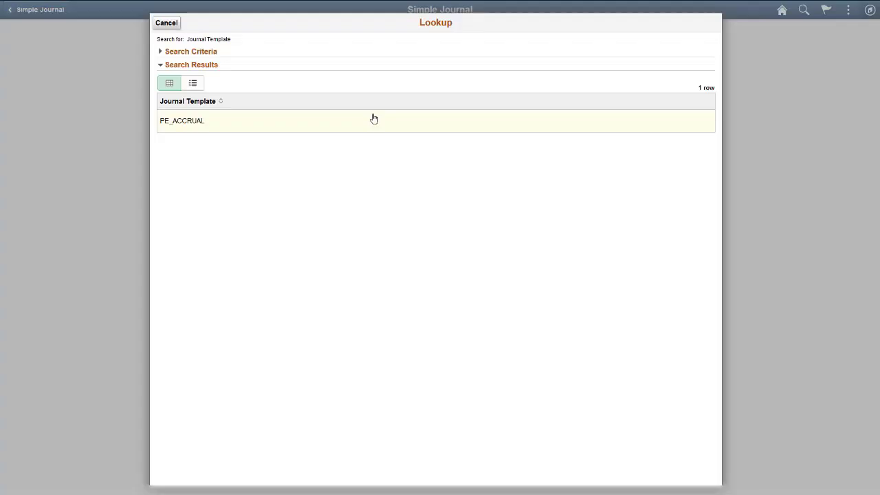
{"action": "left_click", "coordinate": [349, 126]}
{"action": "left_click", "coordinate": [310, 147]}
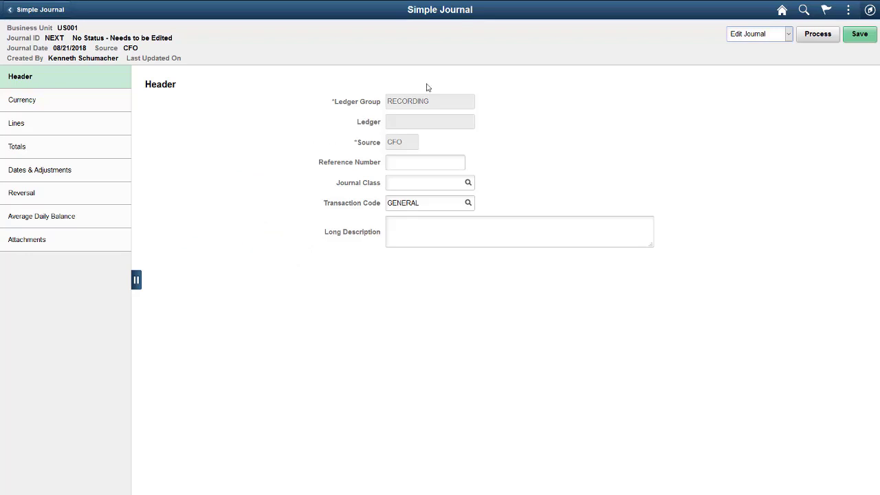
- Choose Edit Journal as the journal's processing action and save the journal
{"action": "left_click", "coordinate": [788, 36]}
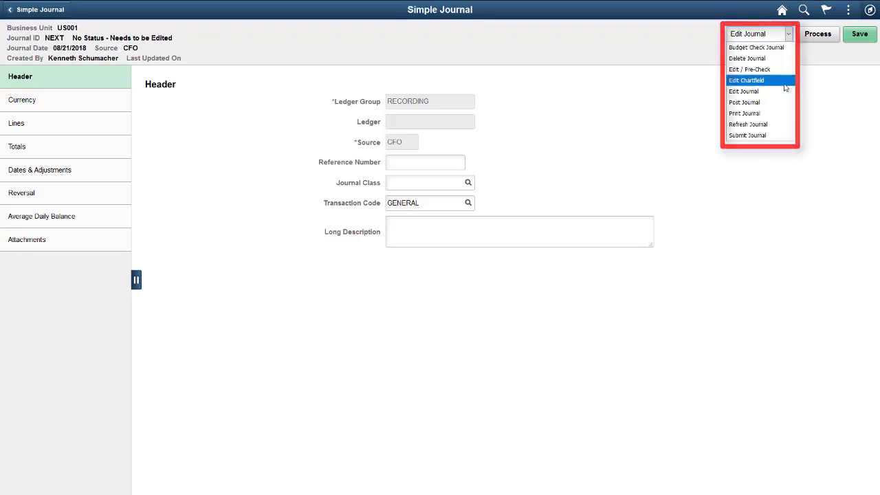
{"action": "left_click", "coordinate": [785, 91]}
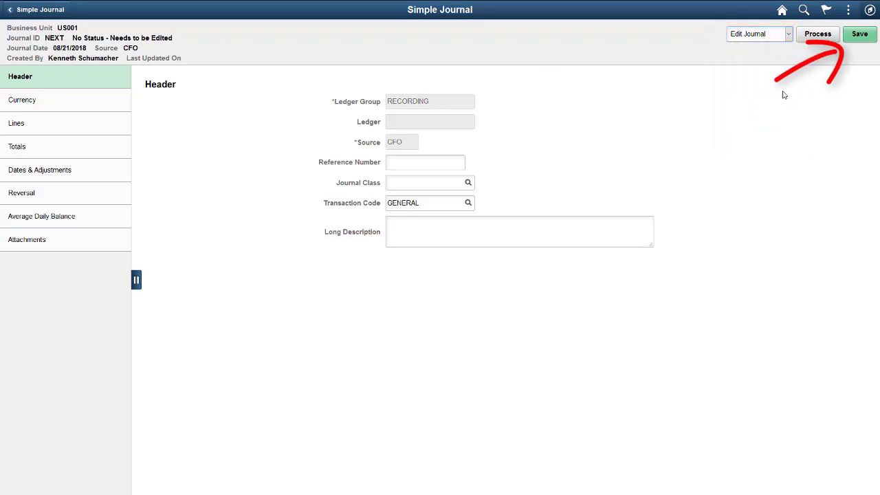
{"action": "left_click", "coordinate": [859, 36]}
{"action": "left_click", "coordinate": [438, 264]}
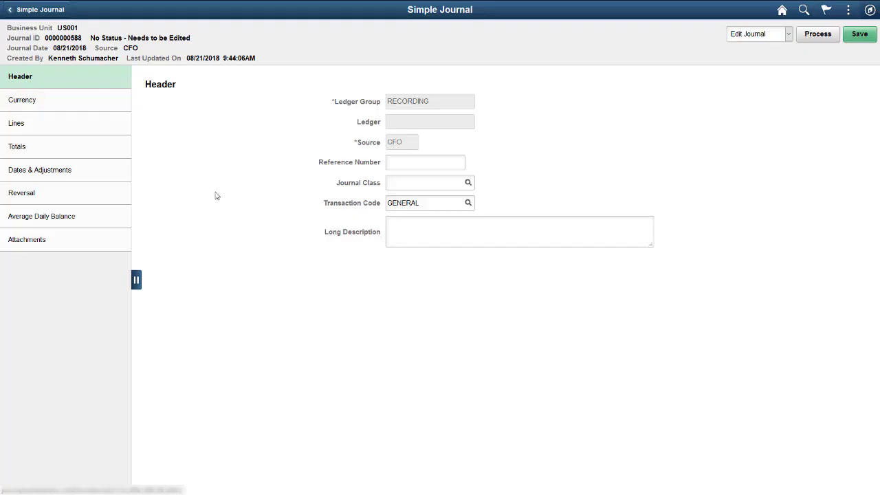
- View the journal's Lines and Attachments sections, and run the Edit Journal process, choosing to wait for its completion
{"action": "left_click", "coordinate": [107, 134]}
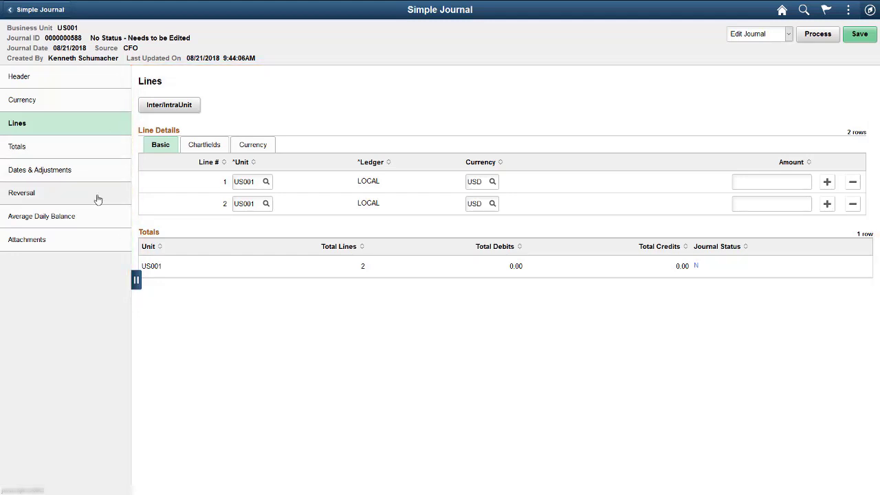
{"action": "left_click", "coordinate": [88, 244]}
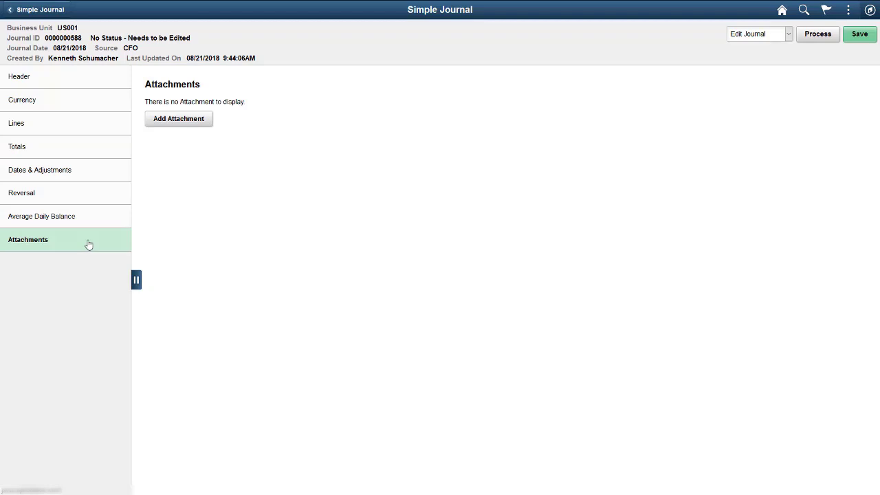
{"action": "left_click", "coordinate": [807, 41]}
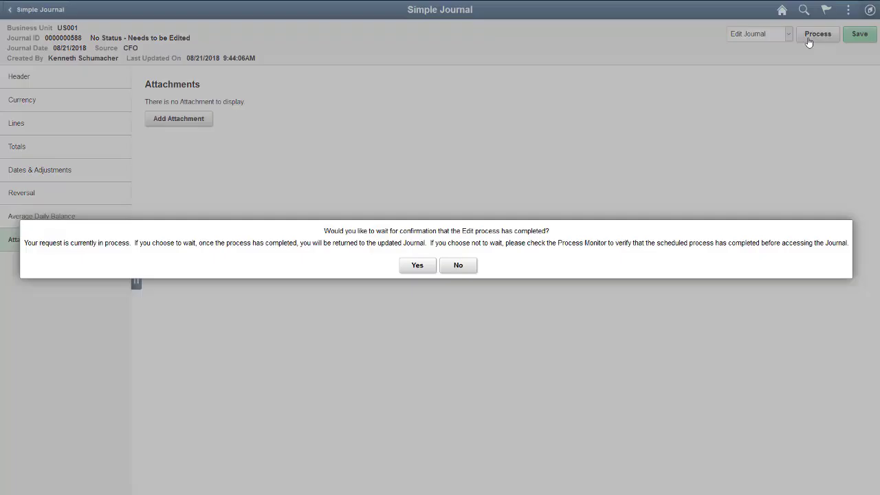
{"action": "left_click", "coordinate": [417, 267]}
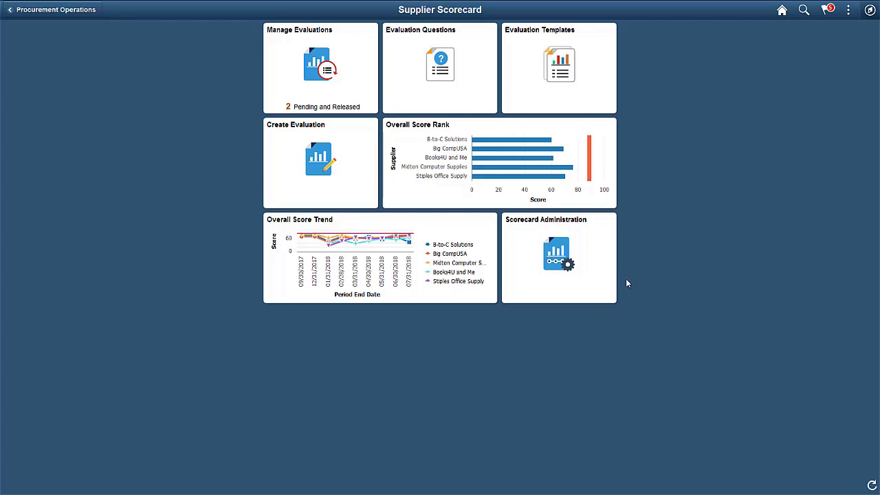
- View the ScoreCarding Defaults in Scorecard Administration and return to the Supplier Scorecard page
{"action": "left_click", "coordinate": [603, 288]}
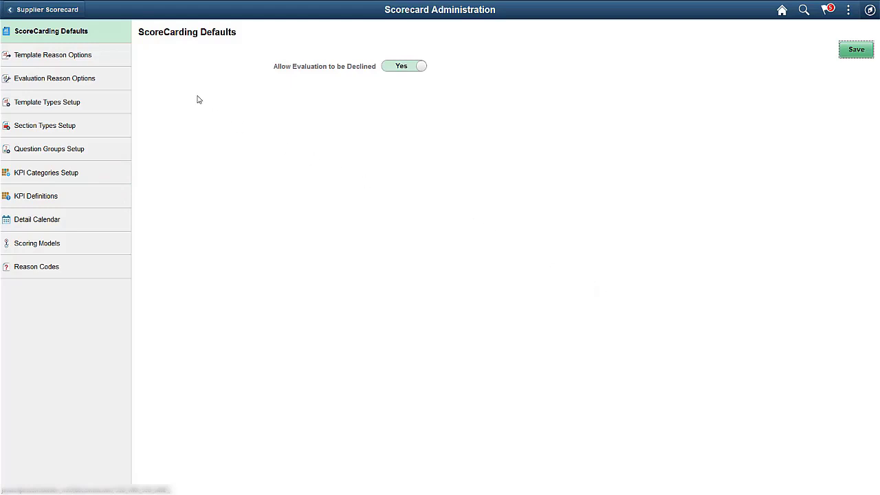
{"action": "left_click", "coordinate": [57, 16]}
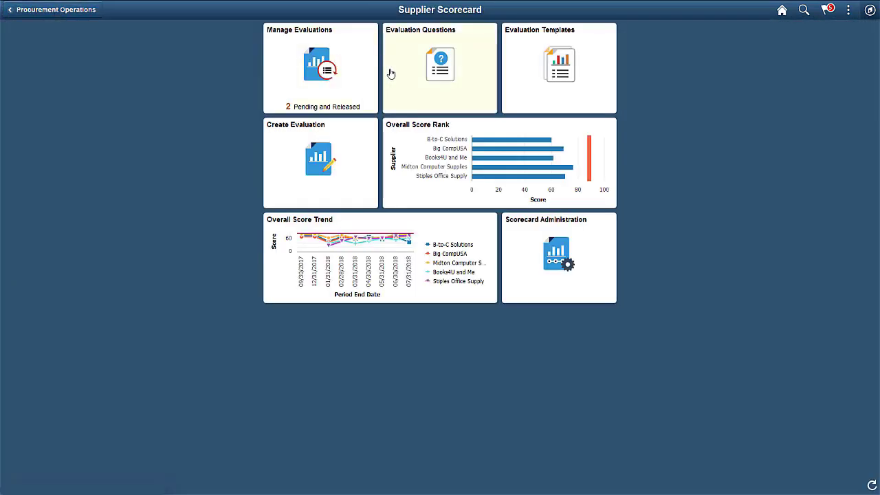
- Add a new evaluation question with ID NEXT, setting its question group to DELIVERY and its question type to KPI
{"action": "left_click", "coordinate": [378, 66]}
{"action": "left_click", "coordinate": [181, 82]}
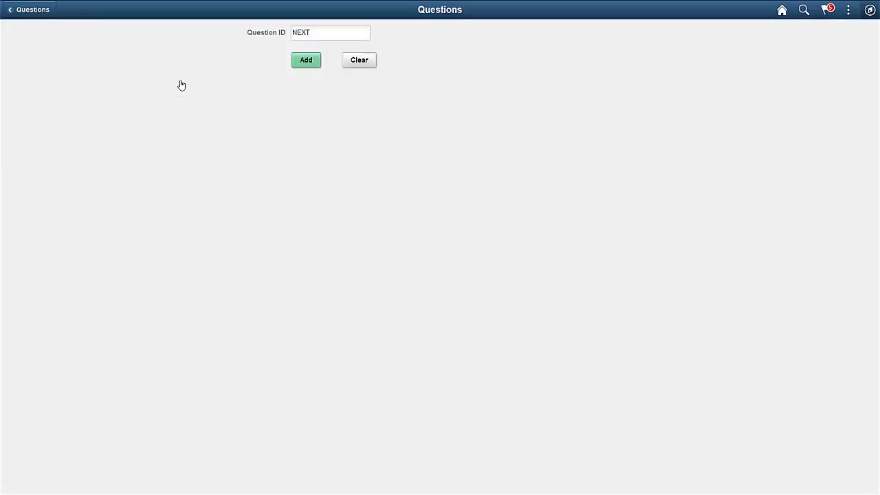
{"action": "left_click", "coordinate": [301, 62]}
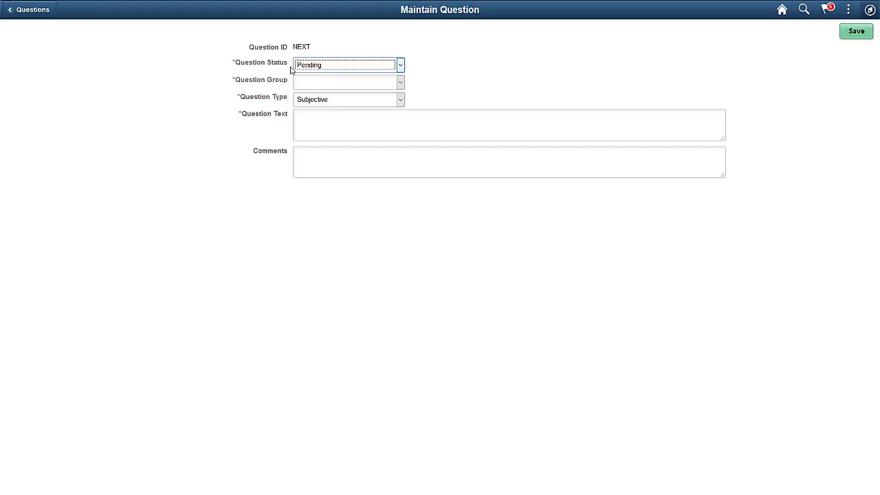
{"action": "left_click", "coordinate": [400, 83]}
{"action": "left_click", "coordinate": [370, 141]}
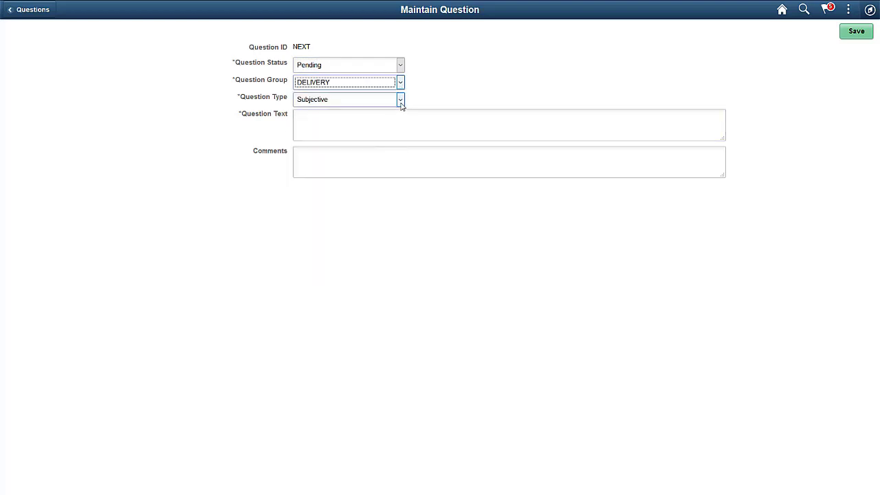
{"action": "left_click", "coordinate": [400, 99]}
{"action": "left_click", "coordinate": [393, 115]}
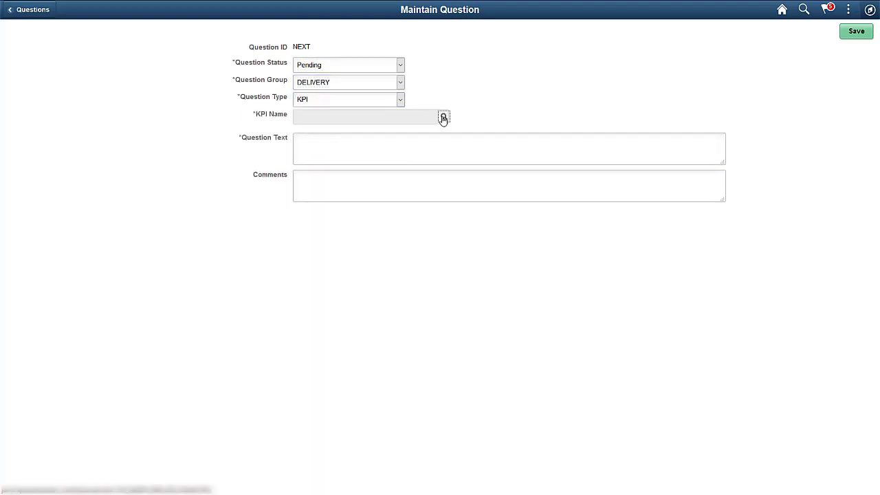
- Assign the On Time Delivery System KPI to the question and enter the question text "On Time Delivery Performance"
{"action": "left_click", "coordinate": [444, 117]}
{"action": "left_click_drag", "start_coordinate": [710, 181], "coordinate": [721, 261]}
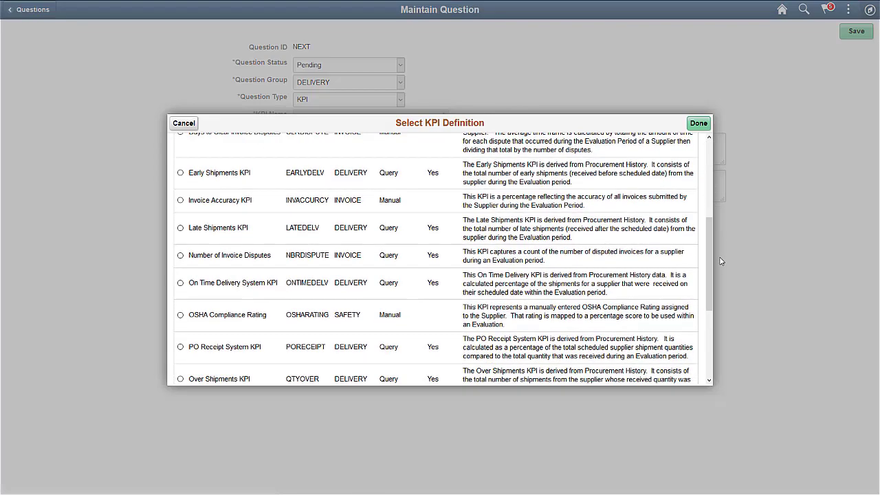
{"action": "left_click", "coordinate": [180, 282]}
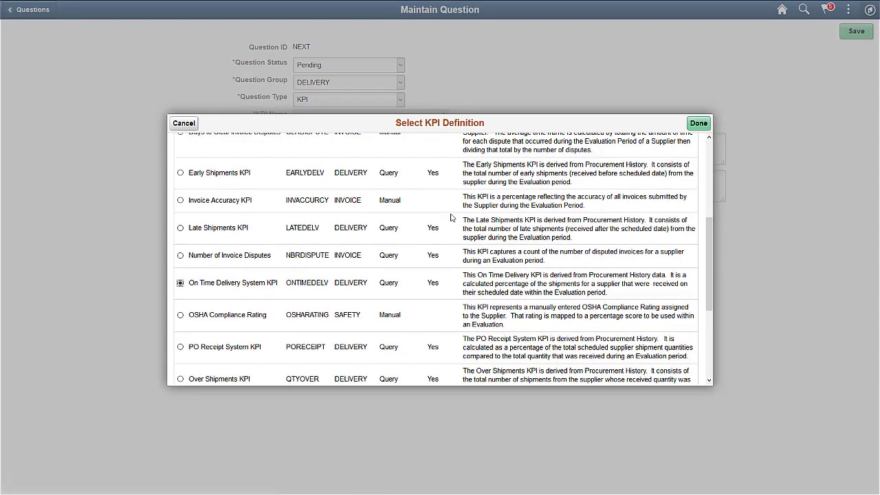
{"action": "left_click", "coordinate": [698, 123]}
{"action": "type", "text": "On Time Delivery Performance"}
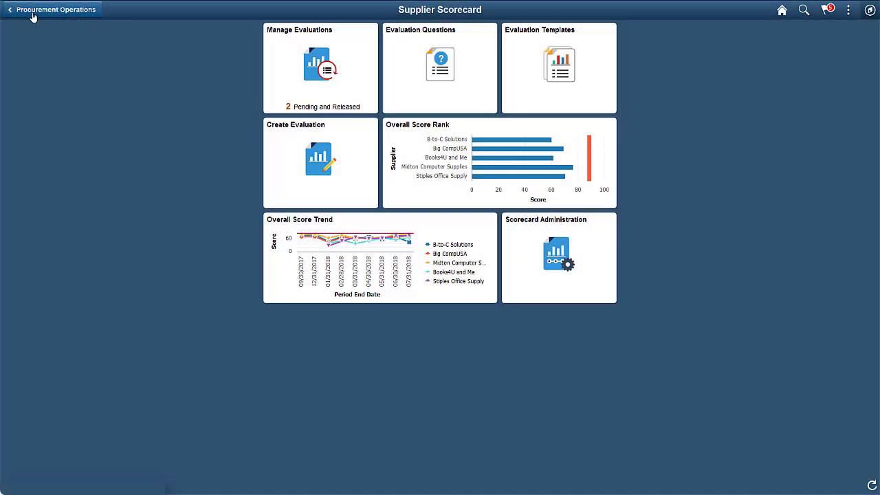
- From Manage Evaluations, open the evaluator responses of the Stiples Overall Q1 2018 evaluation and show its list of management pages
{"action": "left_click", "coordinate": [272, 93]}
{"action": "left_click", "coordinate": [185, 134]}
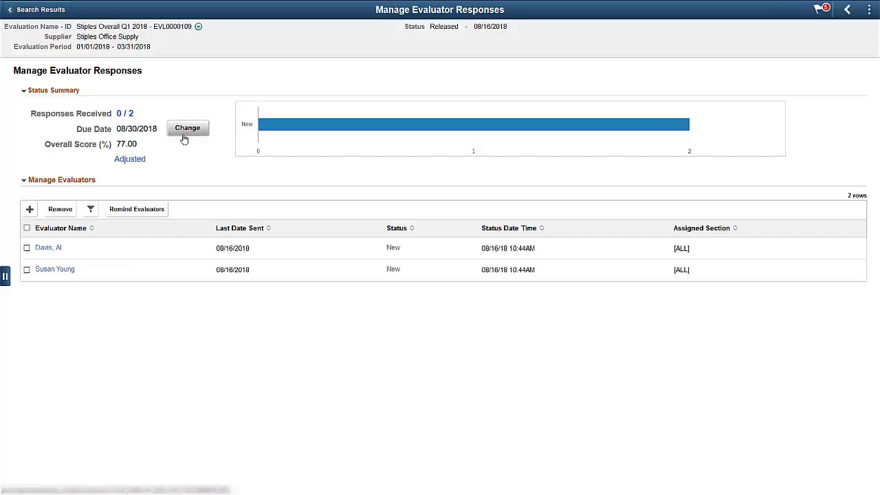
{"action": "left_click", "coordinate": [7, 276]}
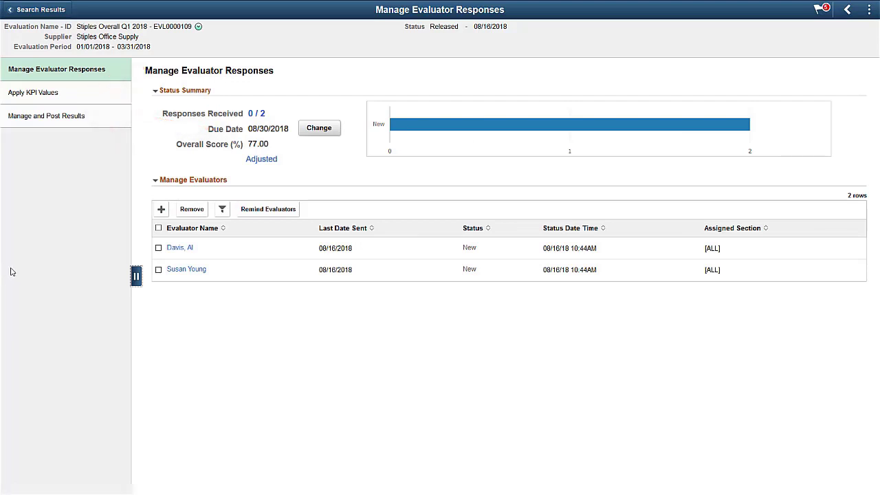
- Review the On Time Delivery System KPI question value under Apply KPI Values, and open Manage and Post Results
{"action": "left_click", "coordinate": [61, 97]}
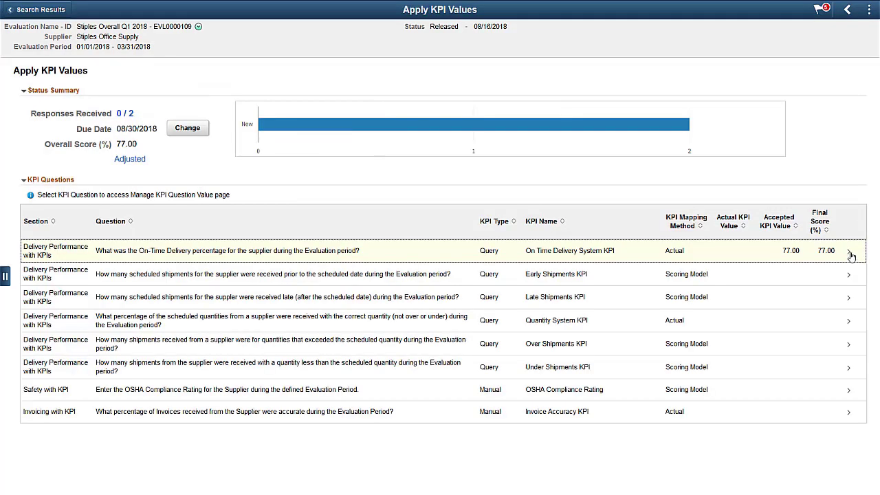
{"action": "left_click", "coordinate": [850, 255]}
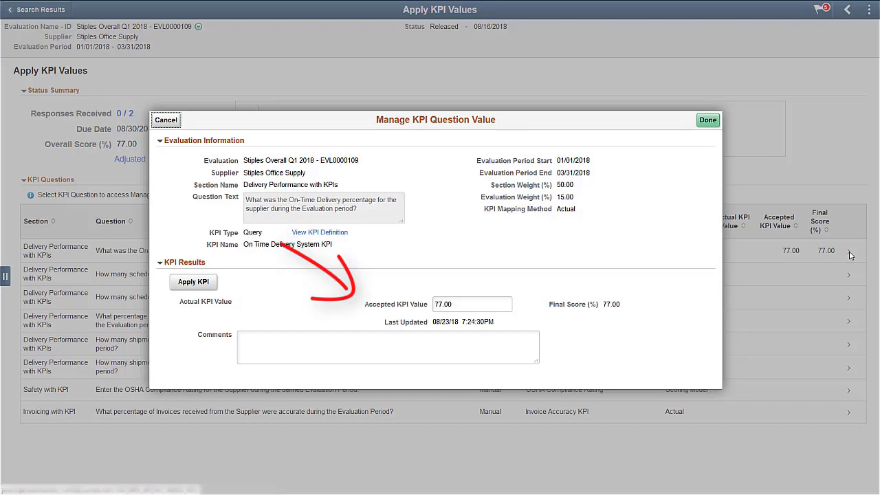
{"action": "left_click", "coordinate": [707, 121]}
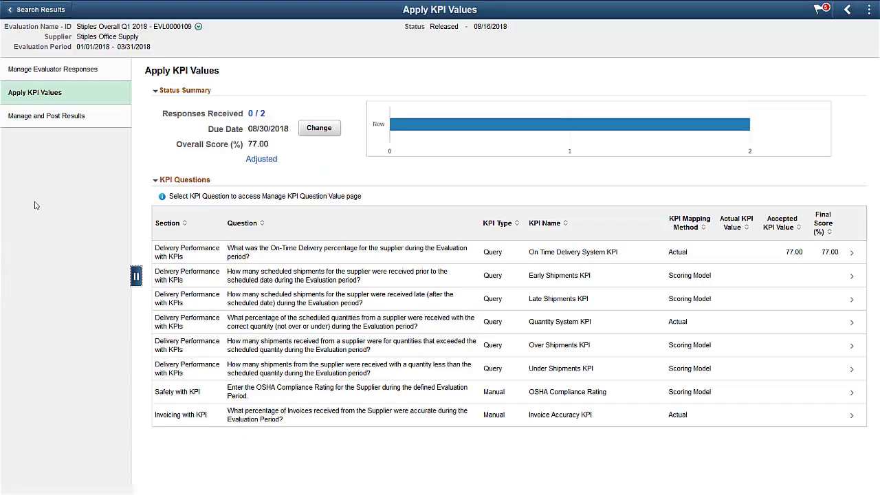
{"action": "left_click", "coordinate": [69, 115]}
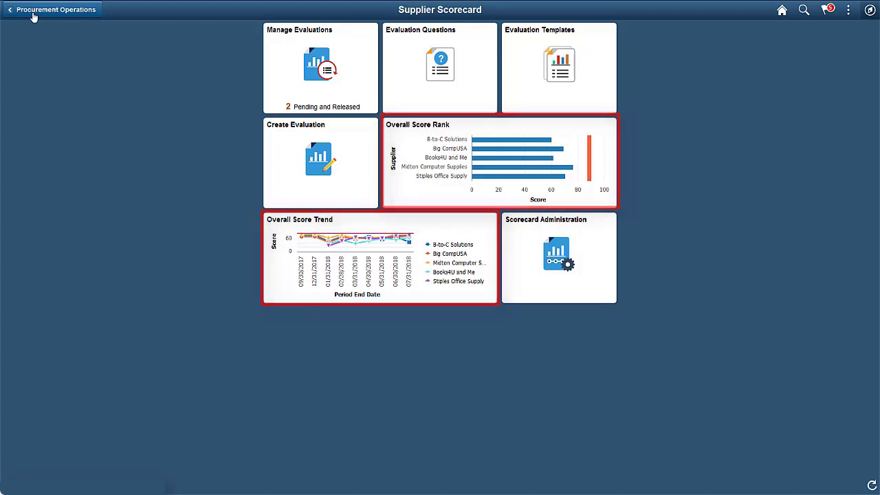
- Open the Overall Score Rank analysis and the related actions for the Midton Computer Q2 2018 evaluation
{"action": "left_click", "coordinate": [387, 147]}
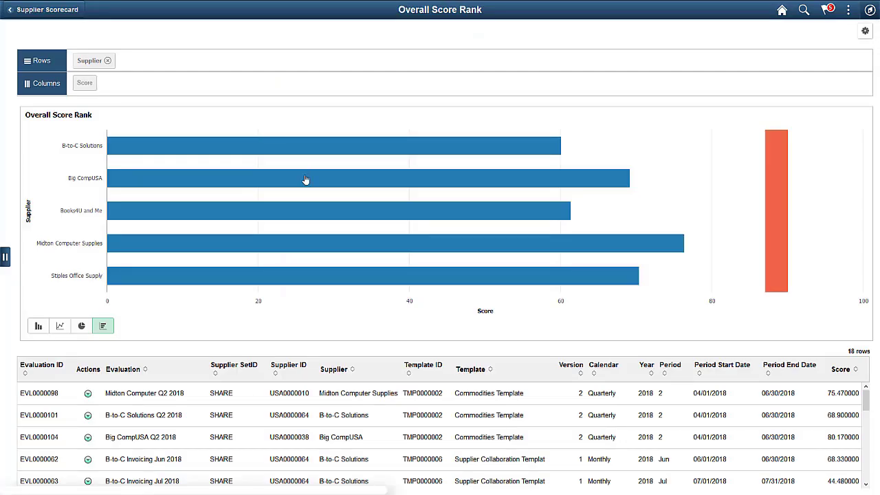
{"action": "left_click", "coordinate": [88, 394]}
{"action": "left_click", "coordinate": [107, 384]}
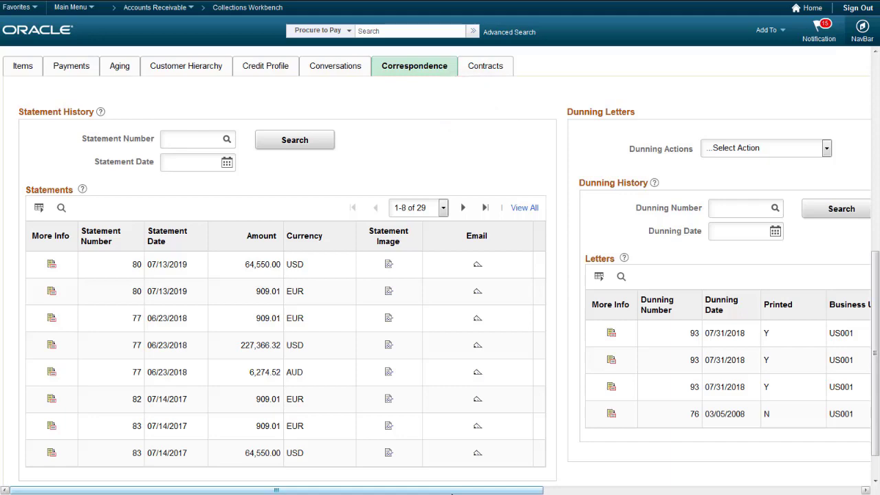
- Examine the Dunning Letters history with its Dunning Image column in the Collections Workbench correspondence
{"action": "left_click_drag", "start_coordinate": [452, 493], "coordinate": [767, 493]}
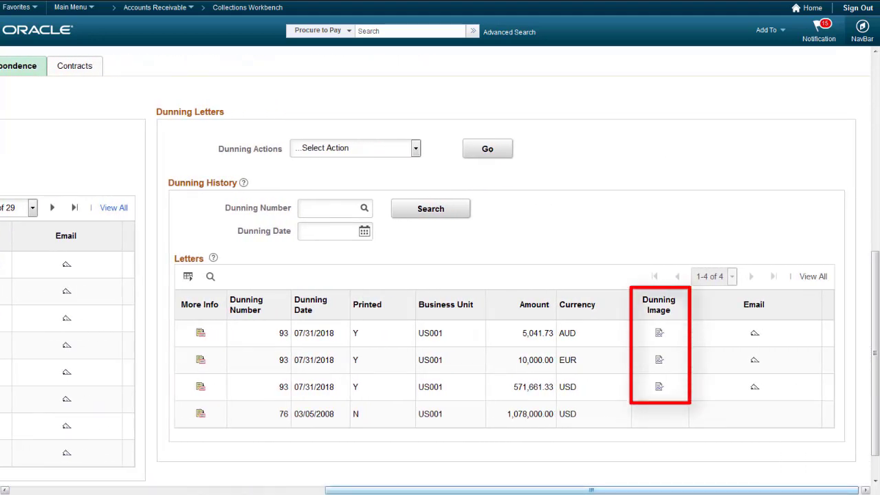